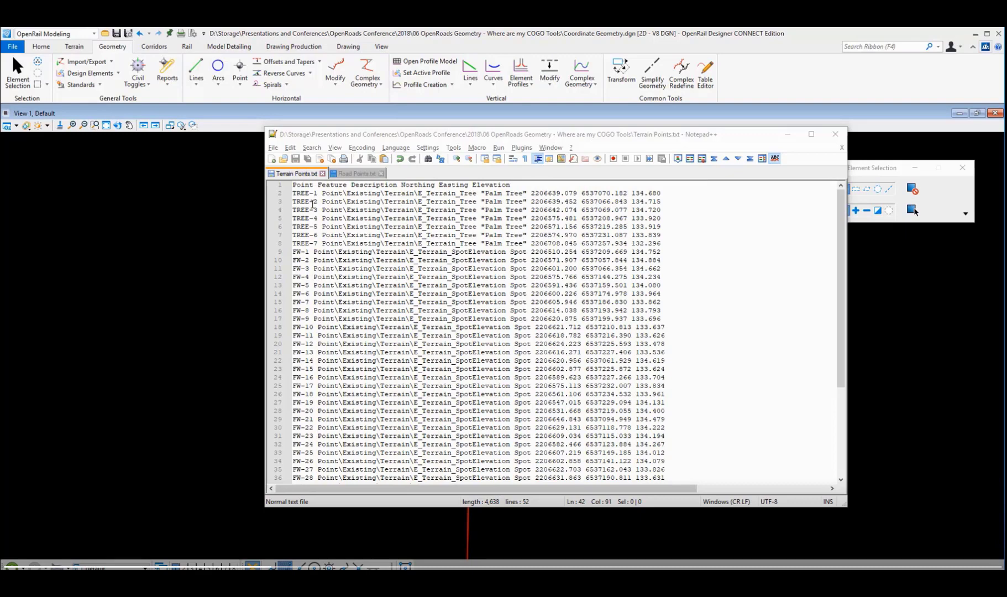
# Review Terrain Points.txt's Point, Feature, Description, Northing, Easting, Elevation columns and Palm Tree sample, then show Road Points.txt
pyautogui.moveTo(294, 185); pyautogui.dragTo(531, 185)
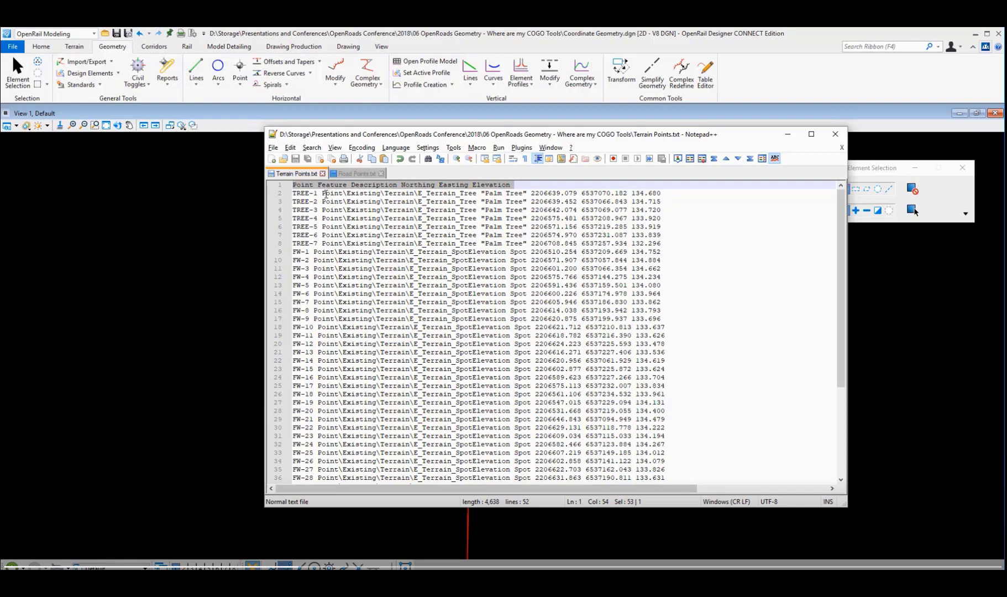
pyautogui.moveTo(321, 193); pyautogui.dragTo(477, 193)
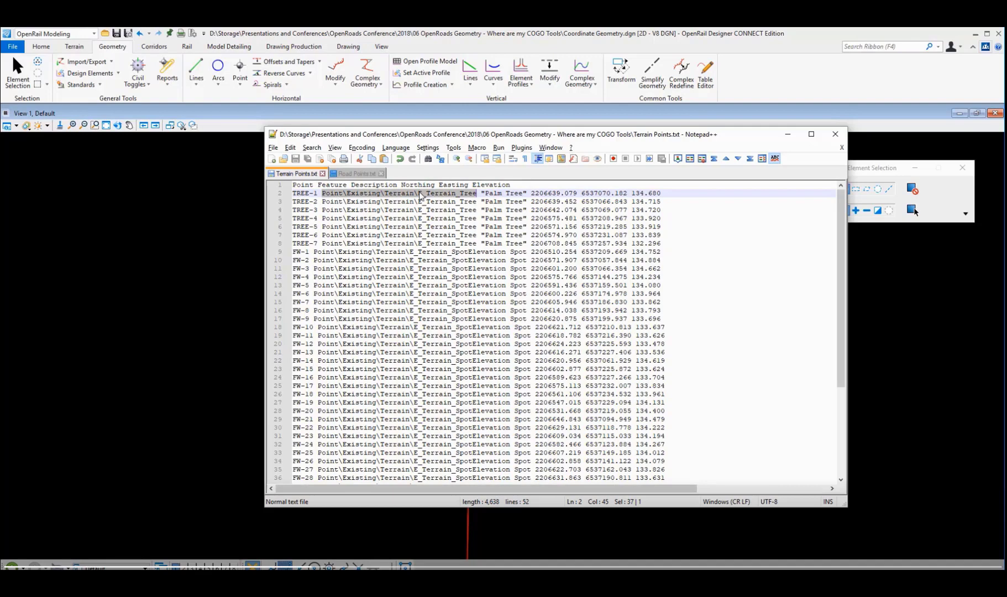
pyautogui.moveTo(351, 184); pyautogui.dragTo(397, 186)
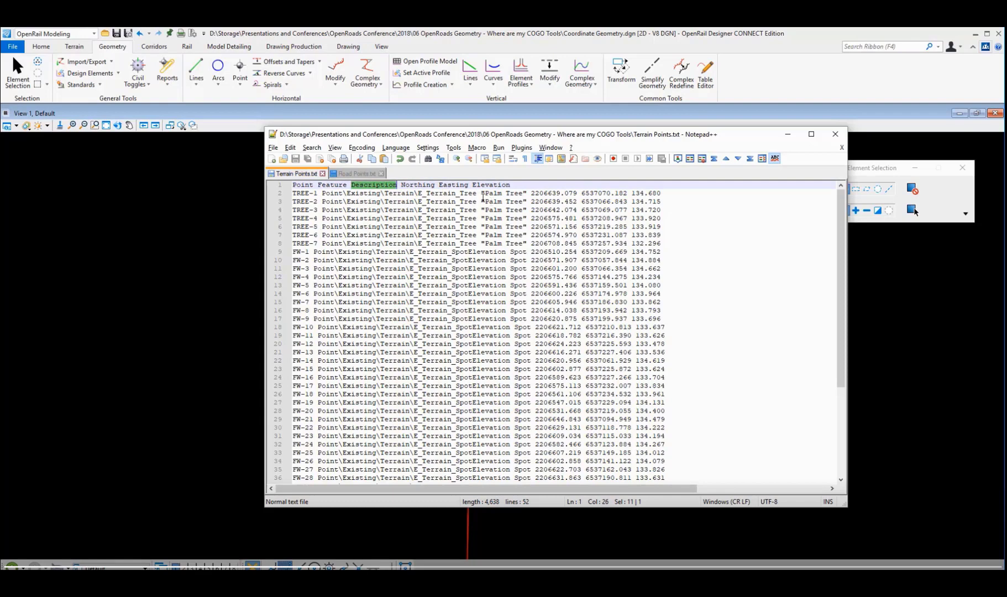
pyautogui.moveTo(481, 193); pyautogui.dragTo(527, 193)
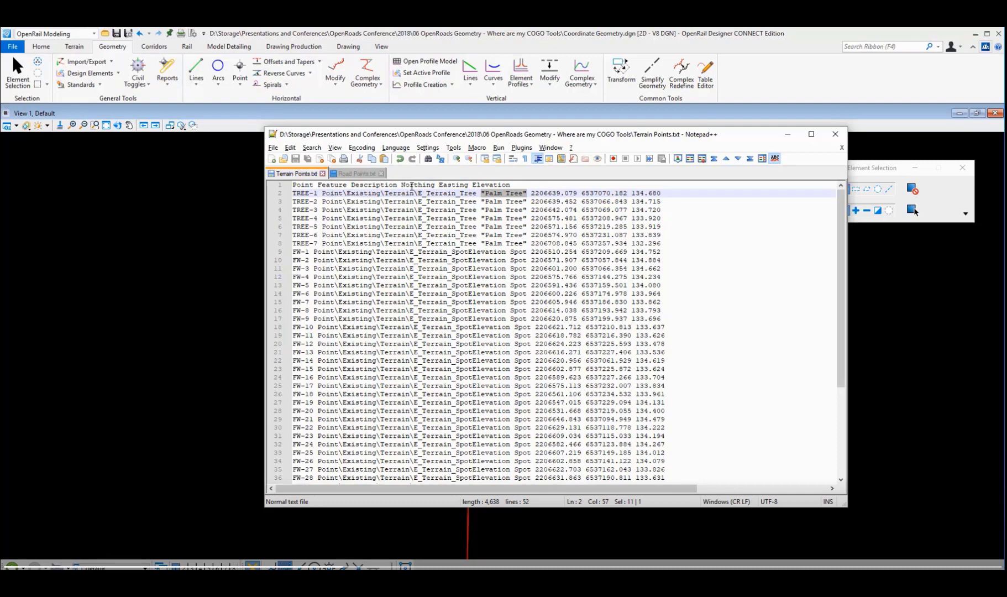
pyautogui.moveTo(402, 185); pyautogui.dragTo(513, 185)
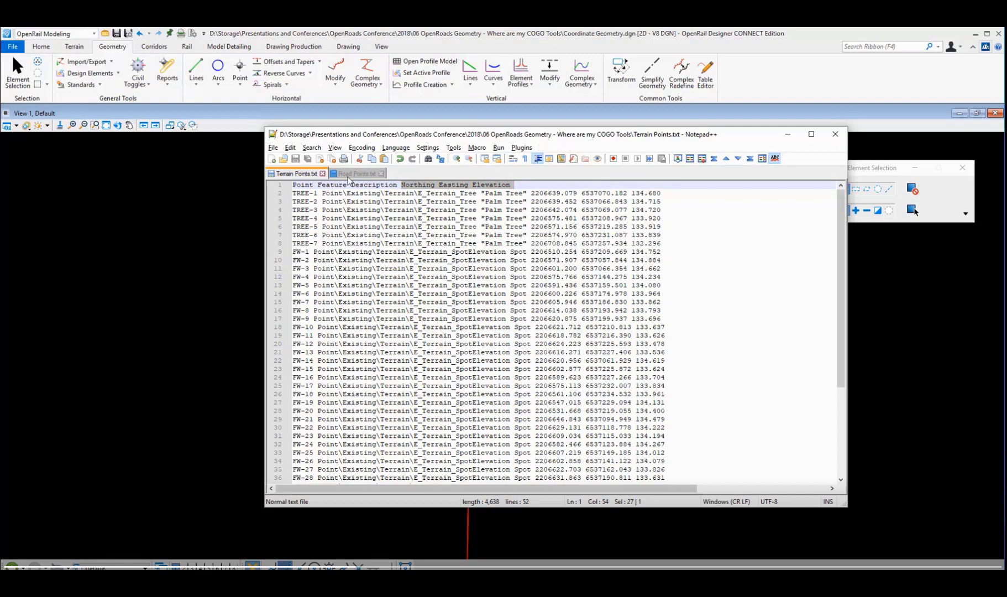
pyautogui.click(350, 175)
pyautogui.click(342, 235)
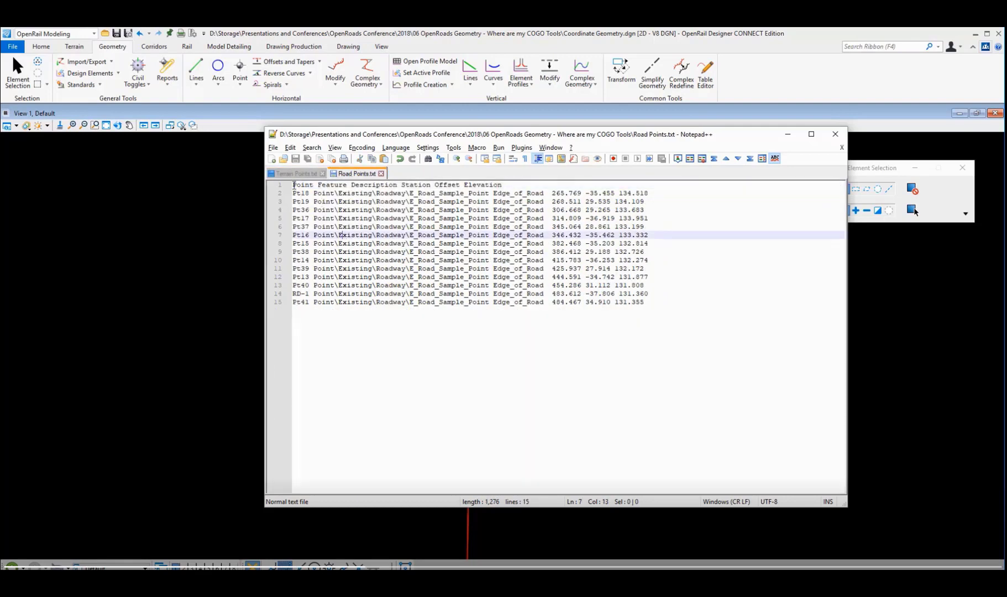
# Check the Station and Offset headers in Road Points.txt, then go back to the alignment drawing
pyautogui.moveTo(294, 185); pyautogui.dragTo(460, 185)
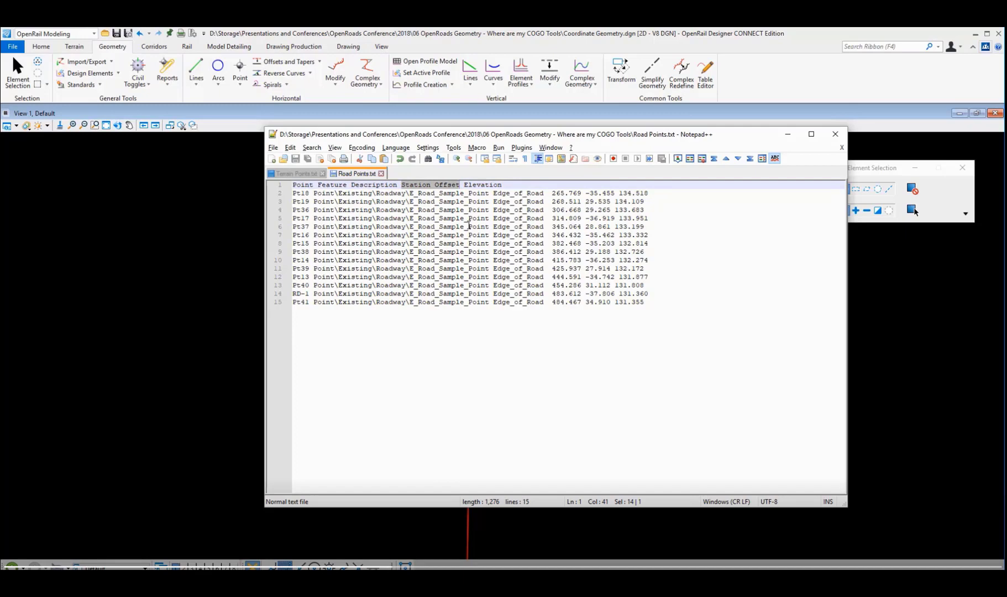
pyautogui.click(203, 239)
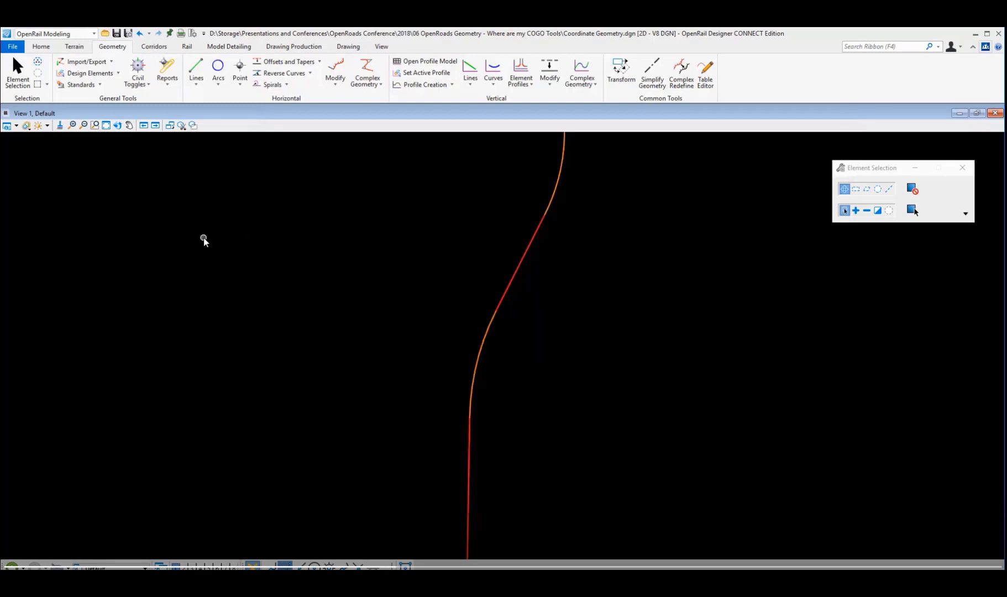
# Launch Import Horizontal Points From Ascii File, skip the station-offset prompt, and load Terrain Points.txt
pyautogui.click(111, 62)
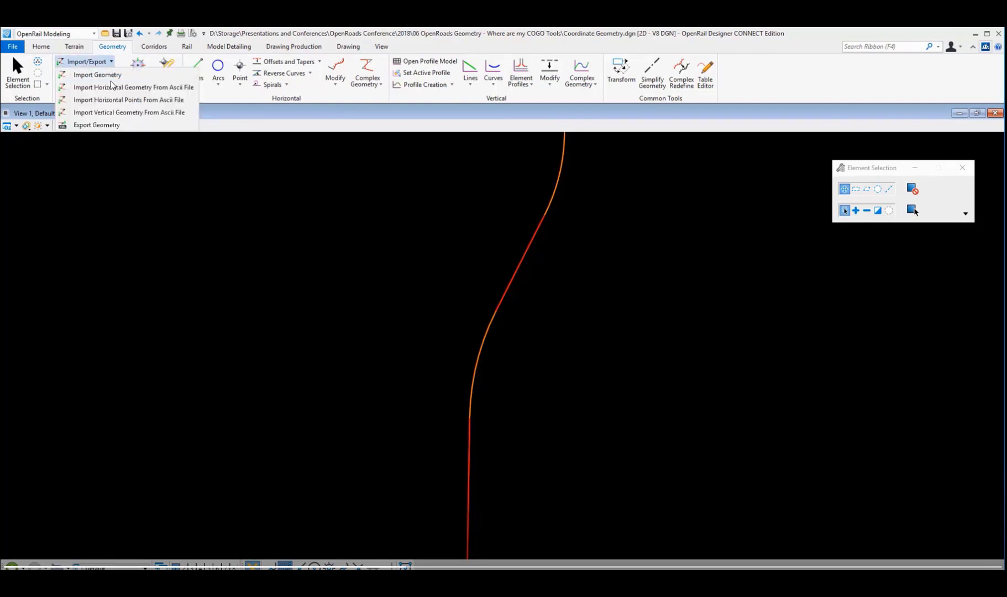
pyautogui.click(142, 100)
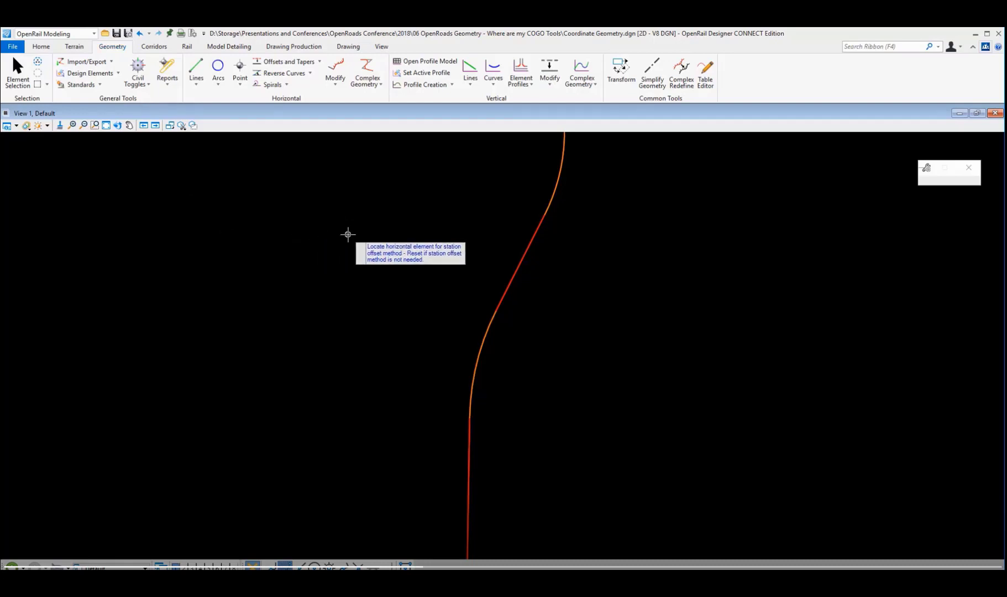
pyautogui.rightClick(346, 234)
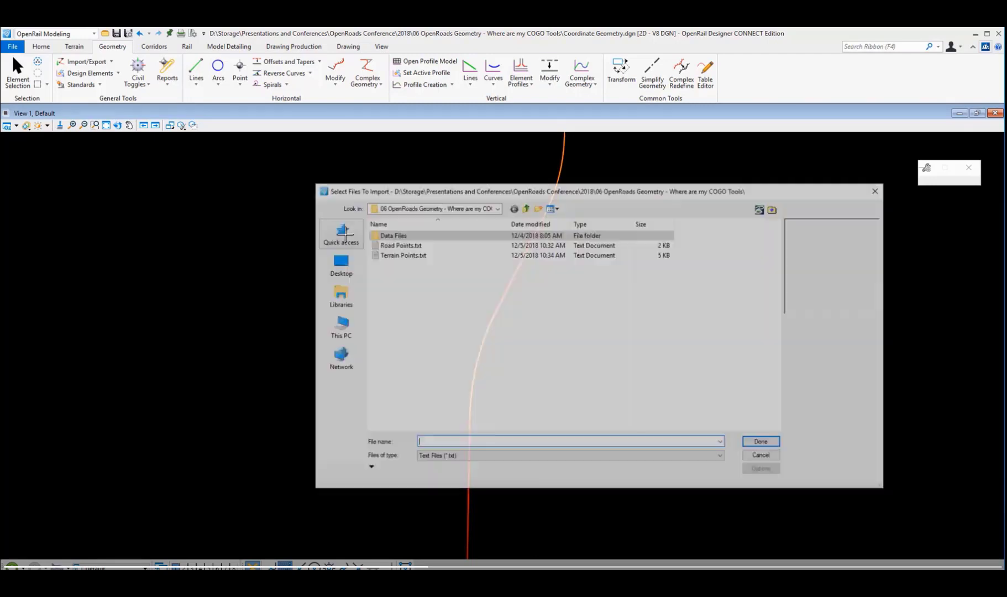
pyautogui.moveTo(393, 194); pyautogui.dragTo(303, 187)
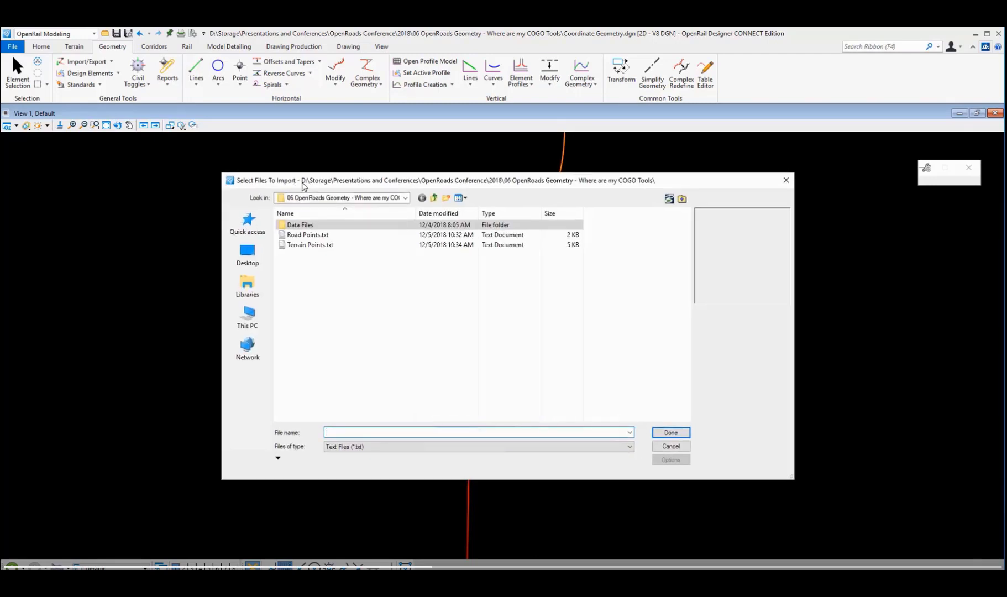
pyautogui.click(310, 247)
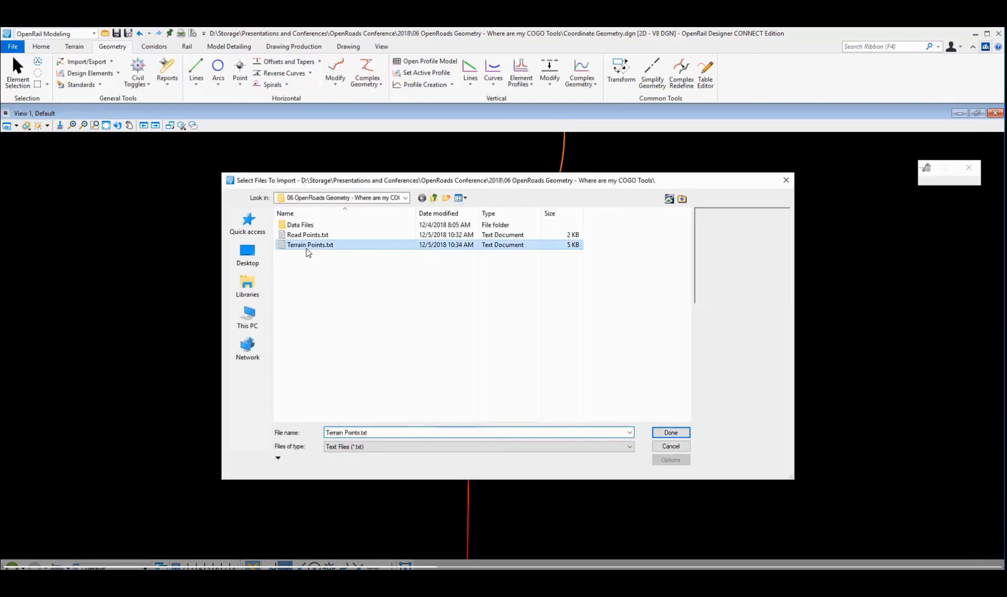
pyautogui.doubleClick(309, 245)
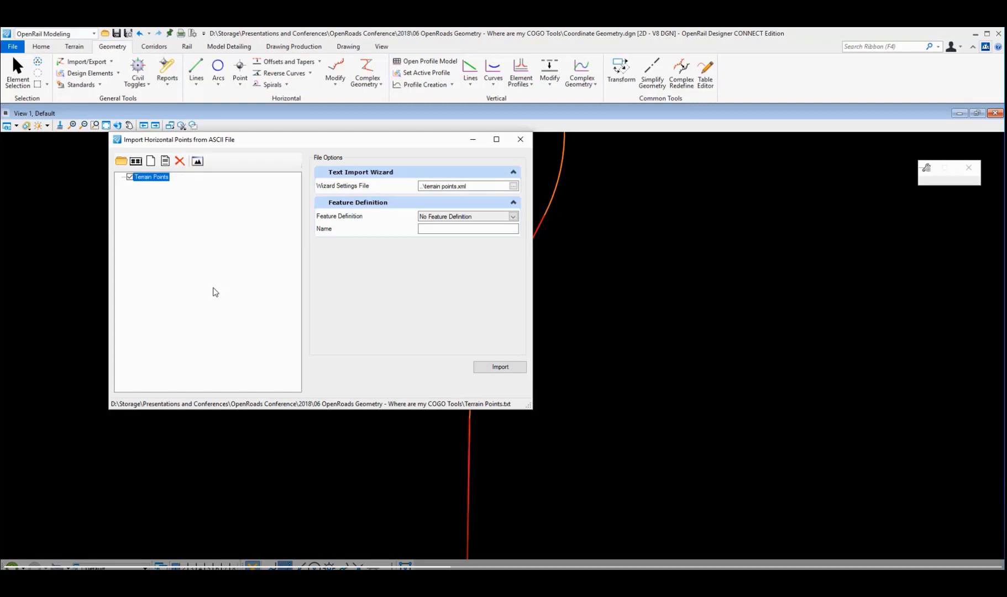
# Start a new text import settings file for Terrain Points.txt
pyautogui.click(462, 229)
pyautogui.click(151, 164)
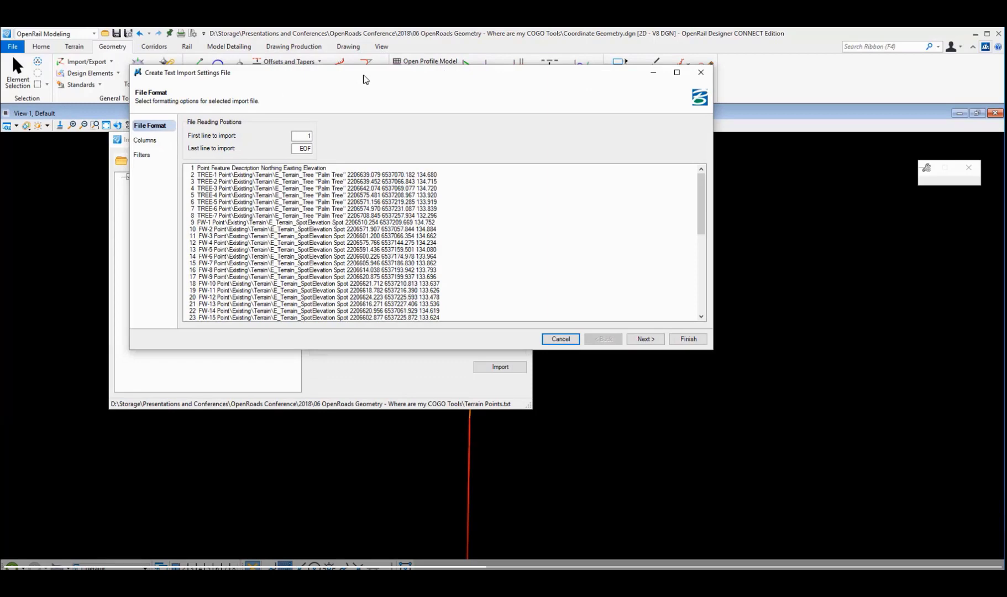
# Keep the lines to import as 1 to EOF and advance to the Columns page
pyautogui.moveTo(363, 80); pyautogui.dragTo(358, 109)
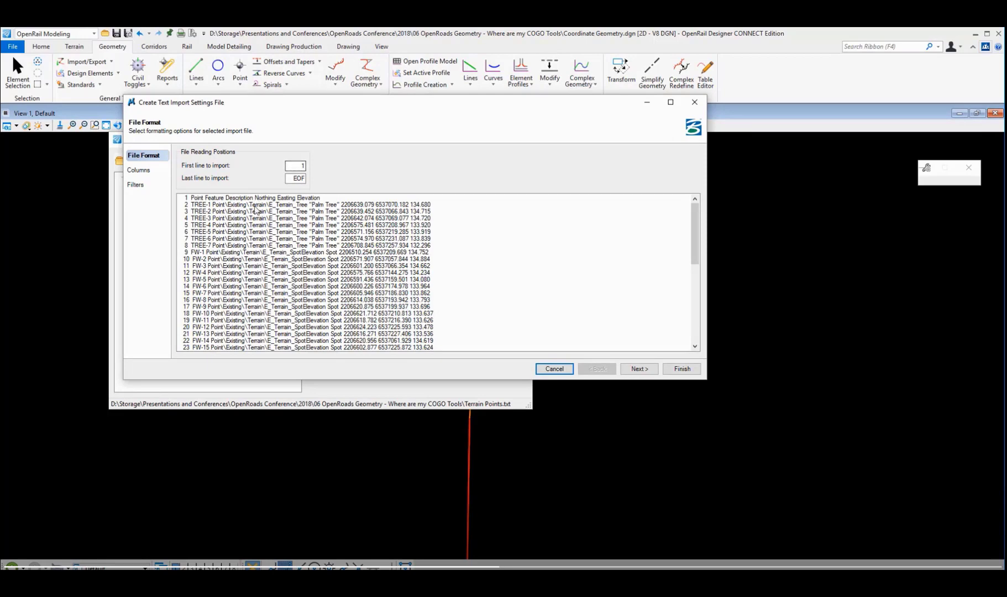
pyautogui.click(301, 165)
pyautogui.click(138, 170)
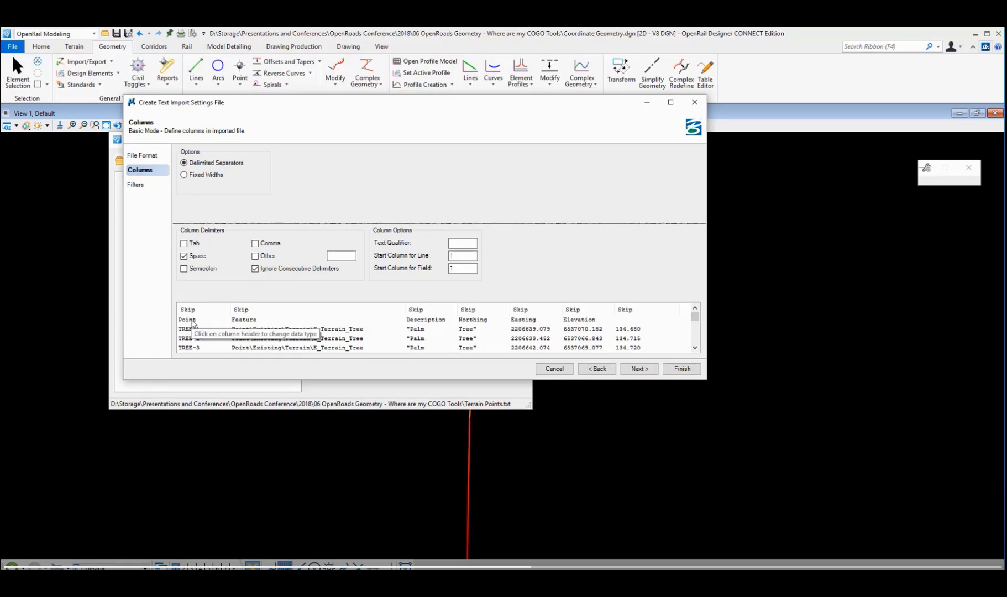
# Type the first three columns as Name, Feature Definition and Description
pyautogui.click(192, 321)
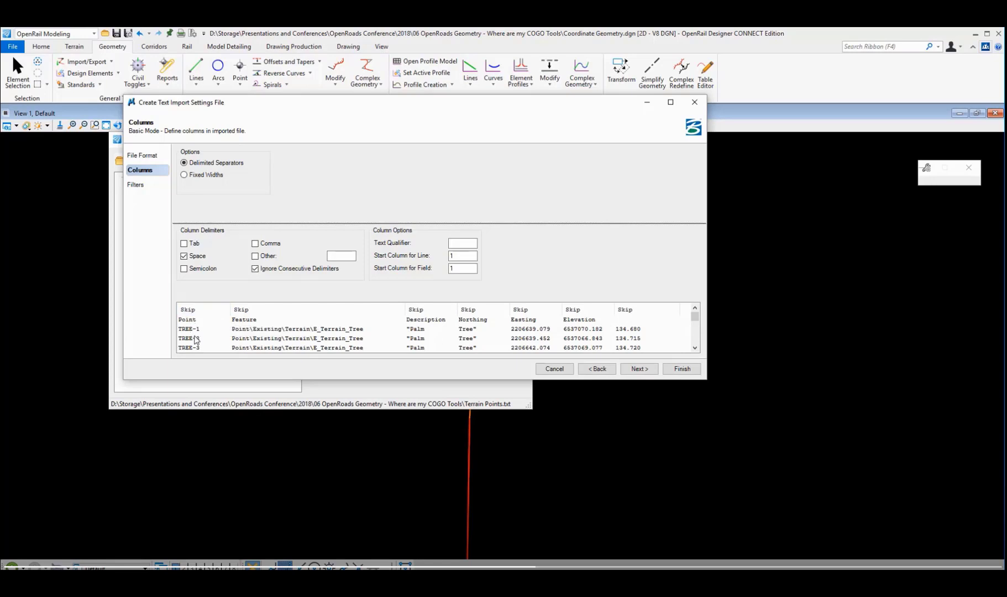
pyautogui.click(224, 308)
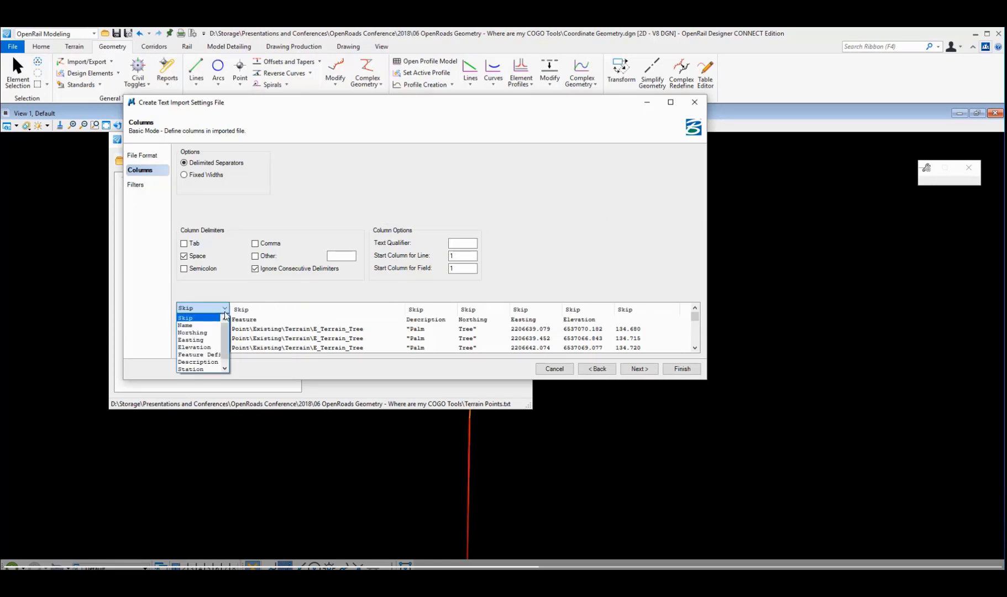
pyautogui.click(187, 325)
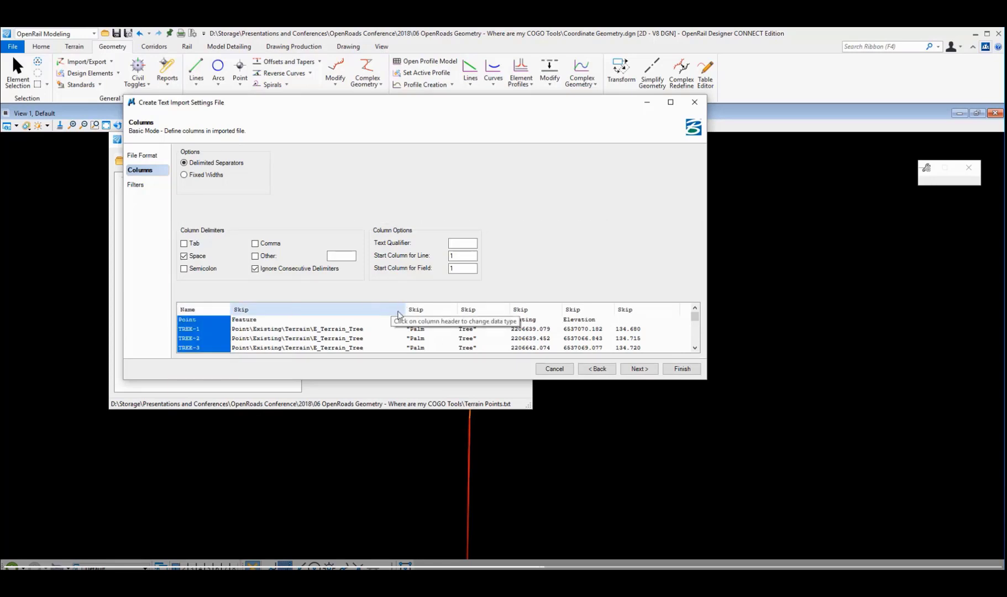
pyautogui.click(398, 312)
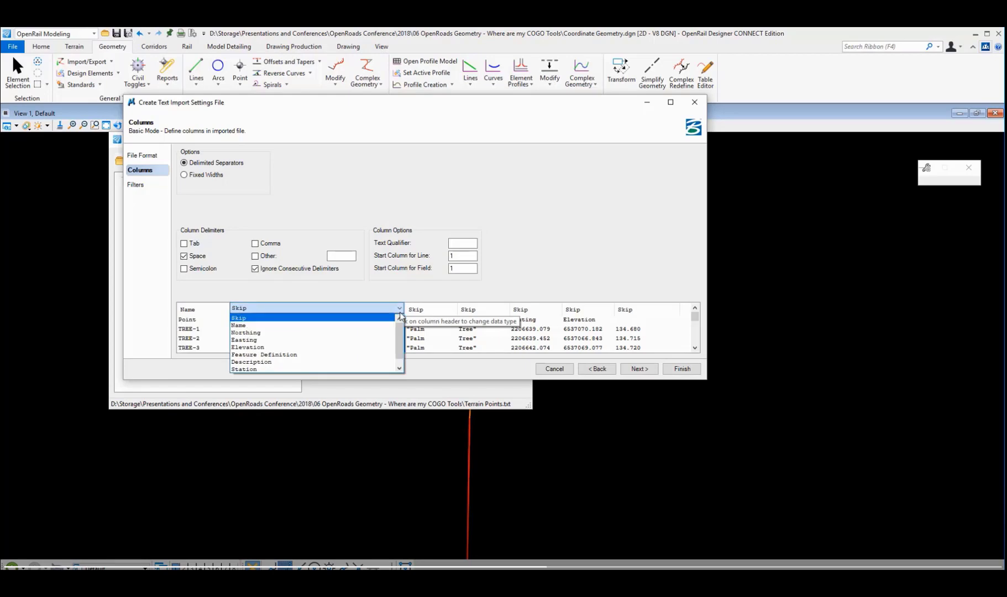
pyautogui.click(264, 354)
pyautogui.click(430, 308)
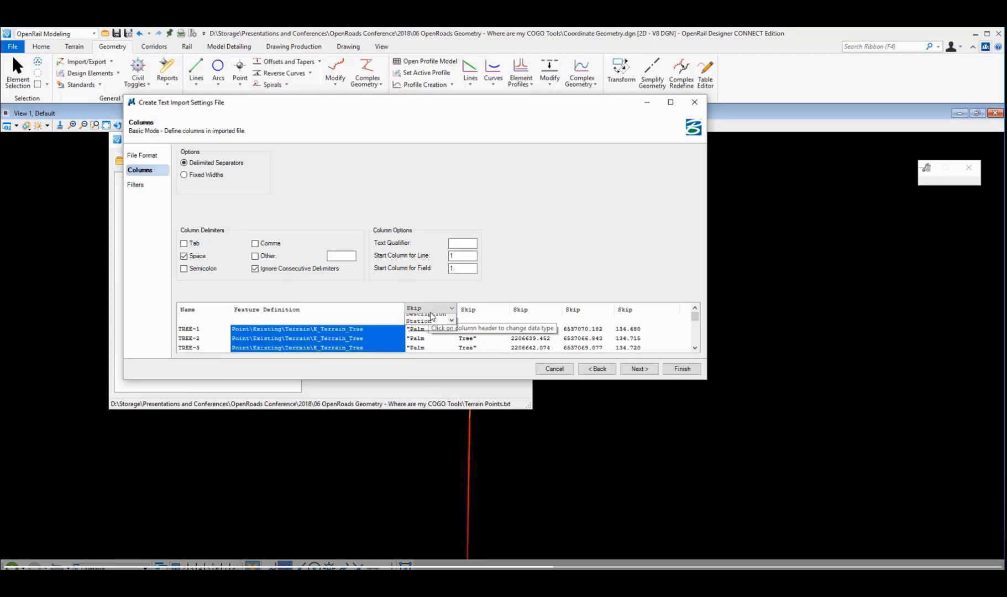
pyautogui.click(429, 360)
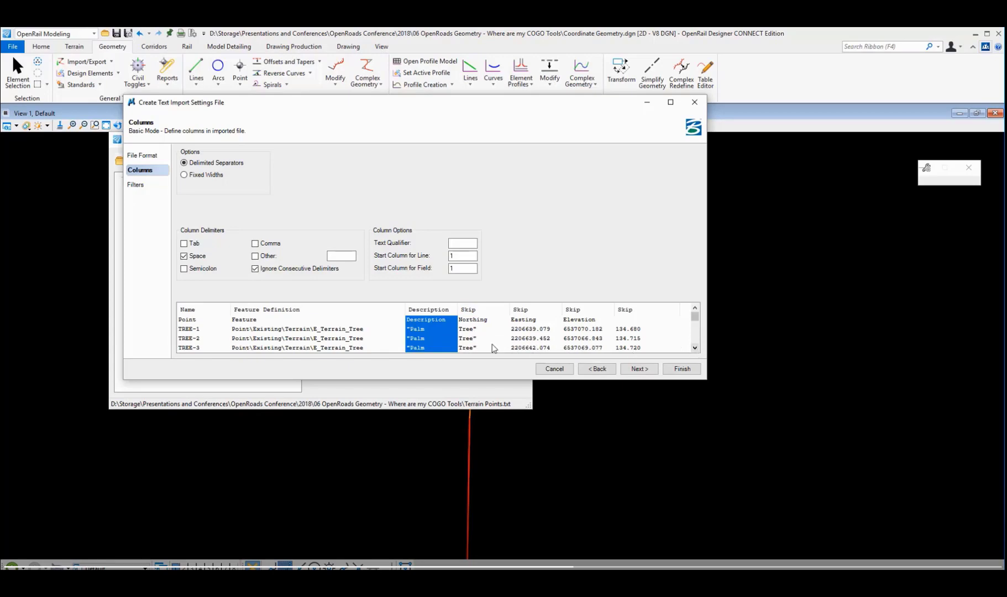
# Set the Text Qualifier to a double quote so Palm Tree stays one field
pyautogui.click(695, 348)
pyautogui.click(695, 348)
pyautogui.click(695, 348)
pyautogui.click(694, 348)
pyautogui.click(695, 348)
pyautogui.click(695, 348)
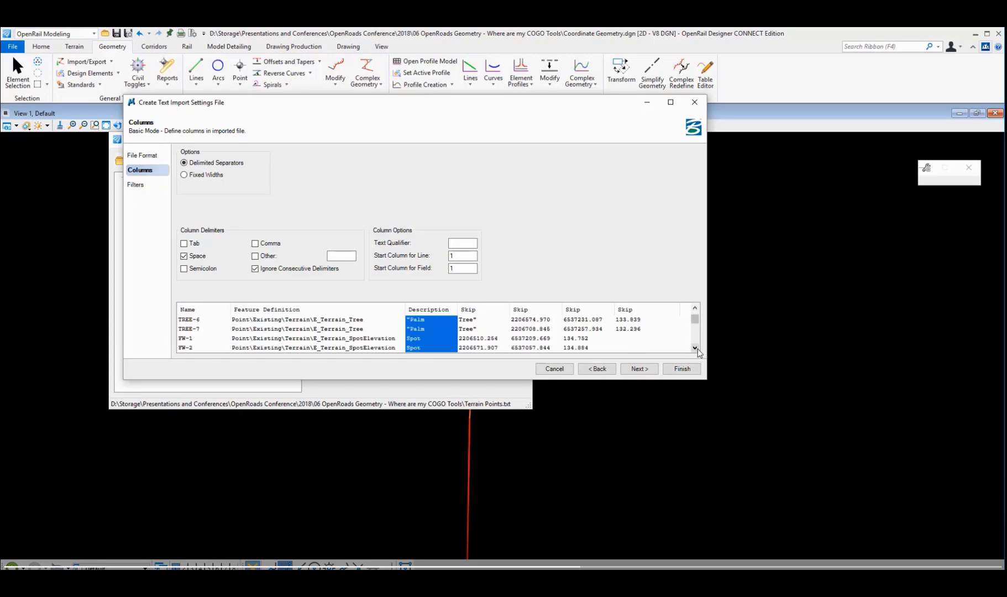
pyautogui.click(695, 348)
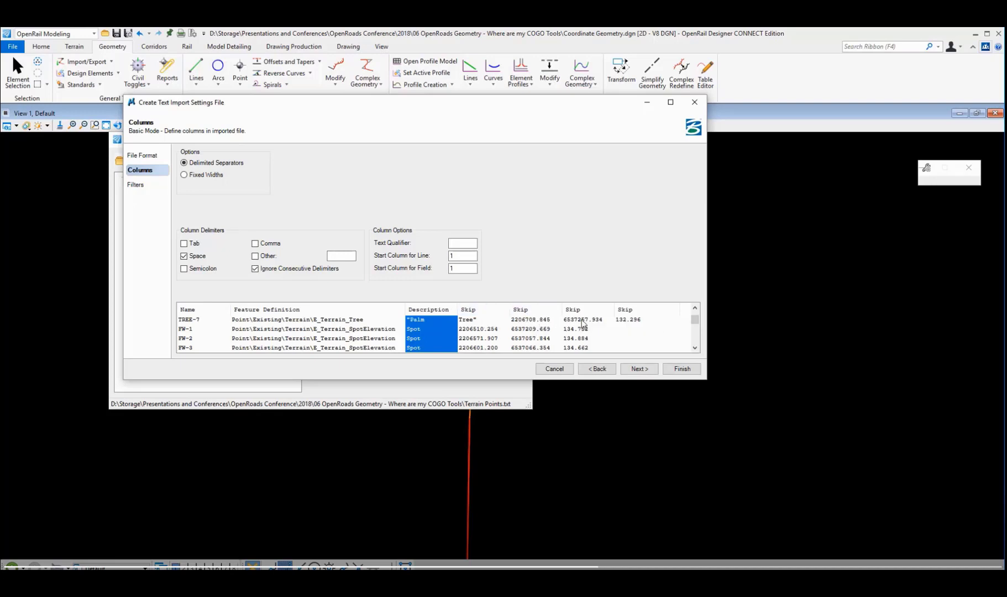
pyautogui.scroll(3, 695, 320)
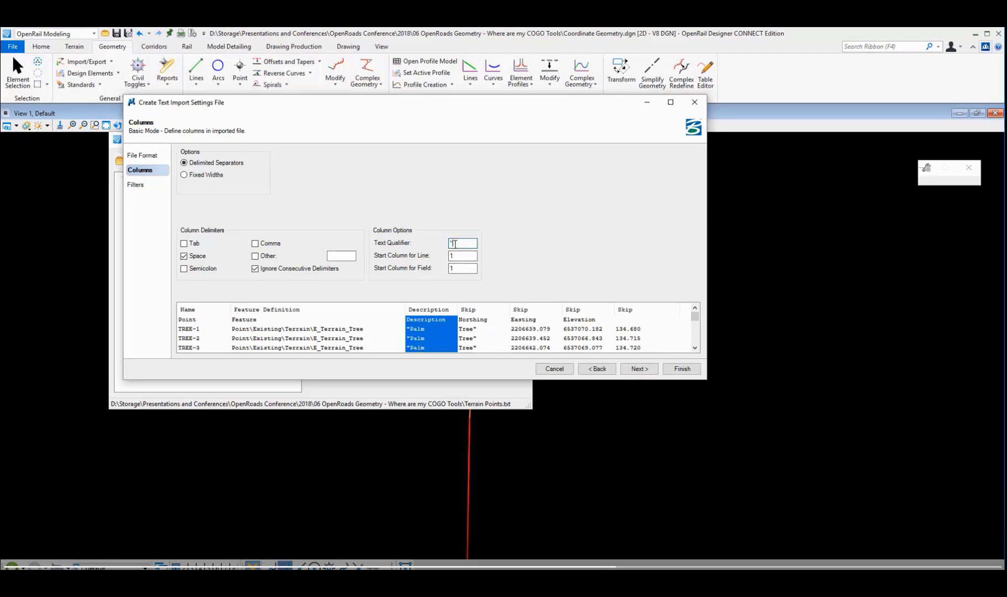
pyautogui.press('Tab')
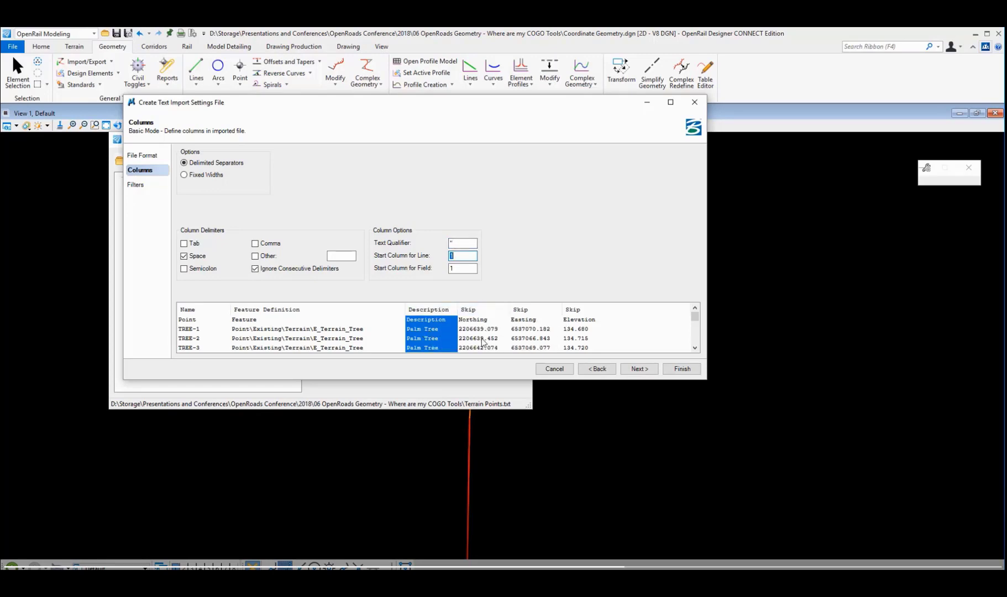
# Type the remaining three columns as Northing, Easting and Elevation
pyautogui.click(504, 308)
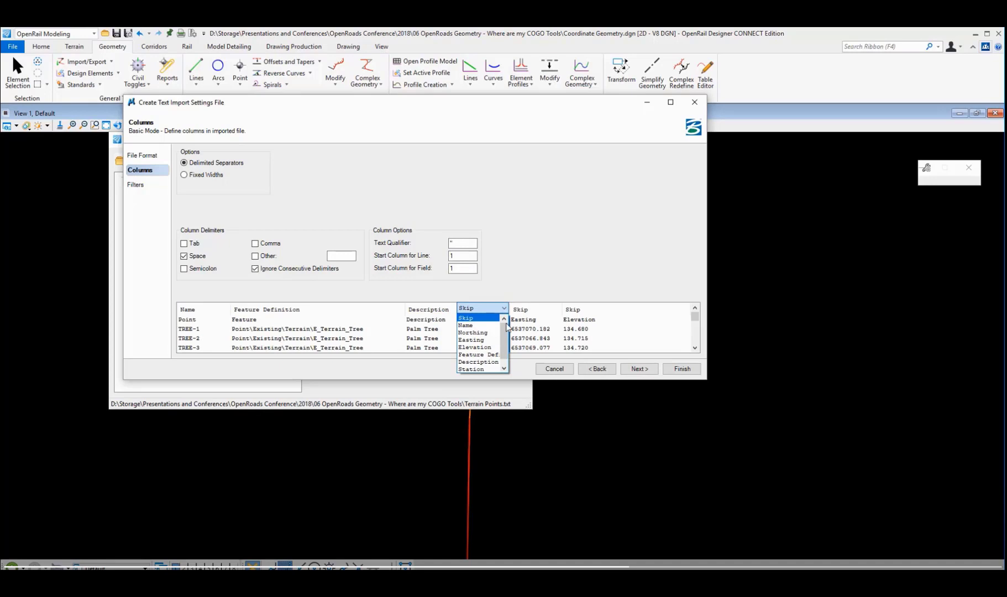
pyautogui.click(473, 332)
pyautogui.click(533, 308)
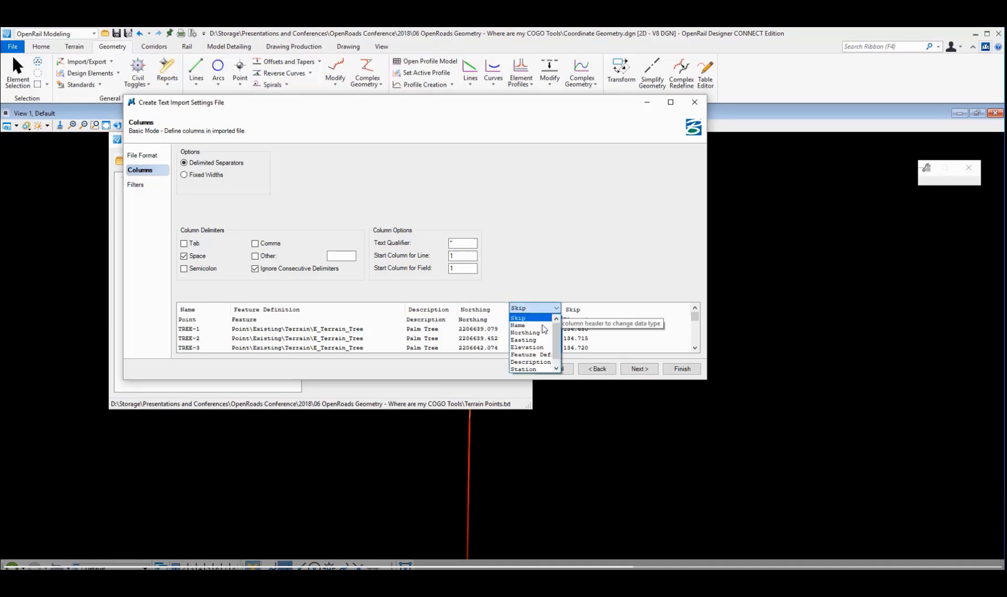
pyautogui.click(531, 340)
pyautogui.click(574, 308)
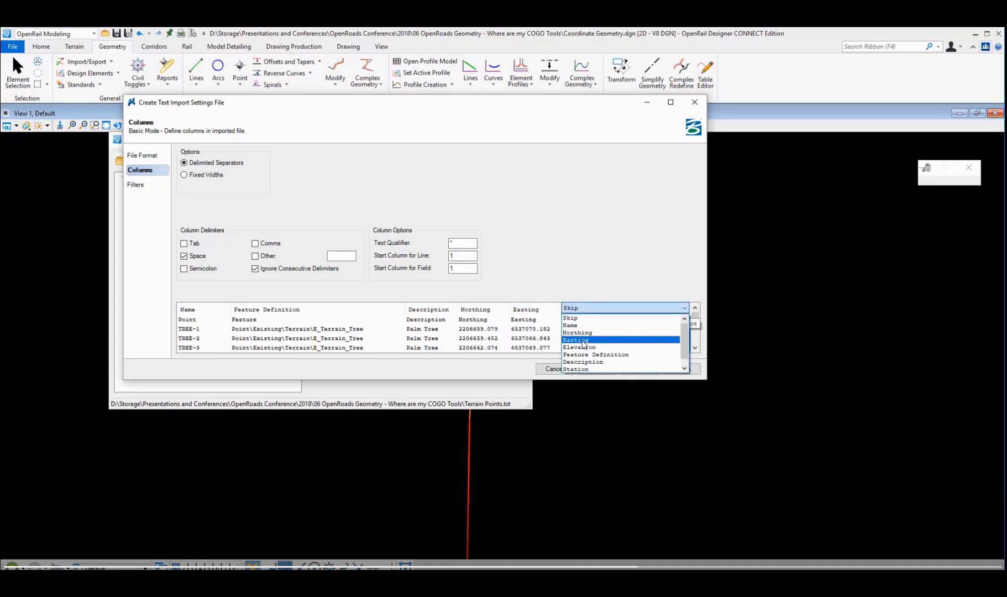
pyautogui.click(583, 348)
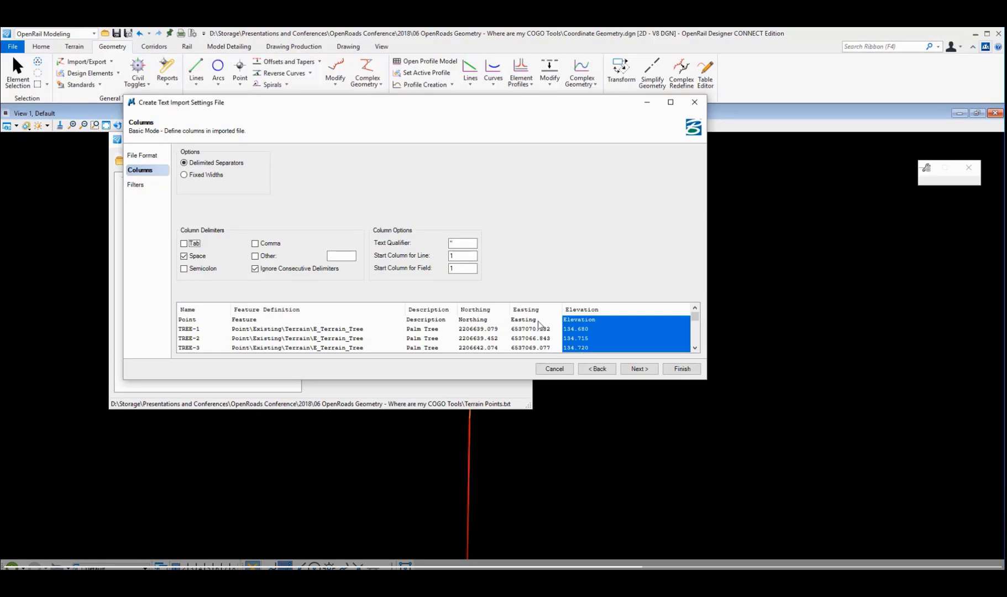
pyautogui.click(539, 325)
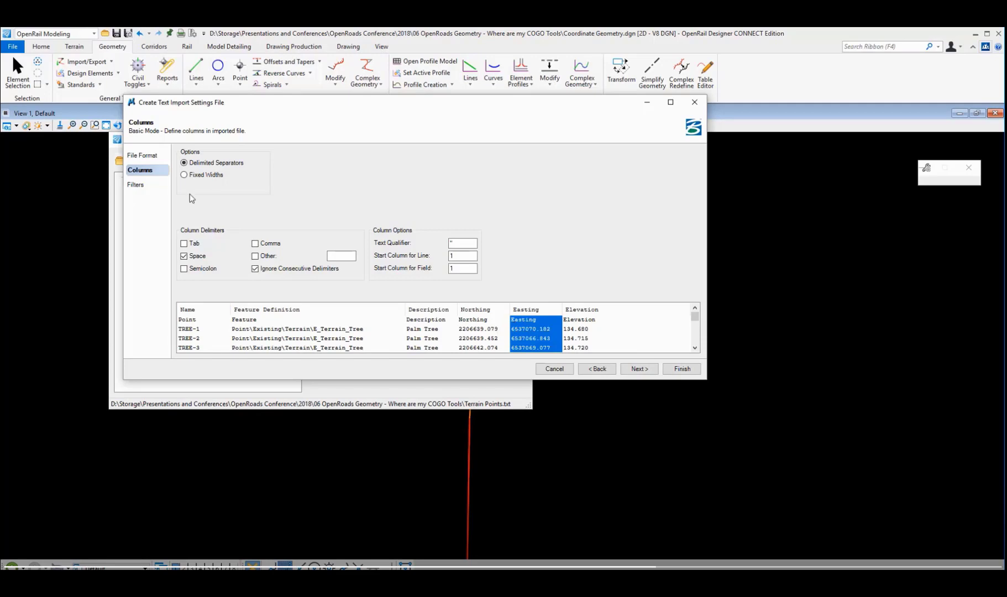
# Set the first line to import to 2 to skip the header, then advance to Filters
pyautogui.click(142, 156)
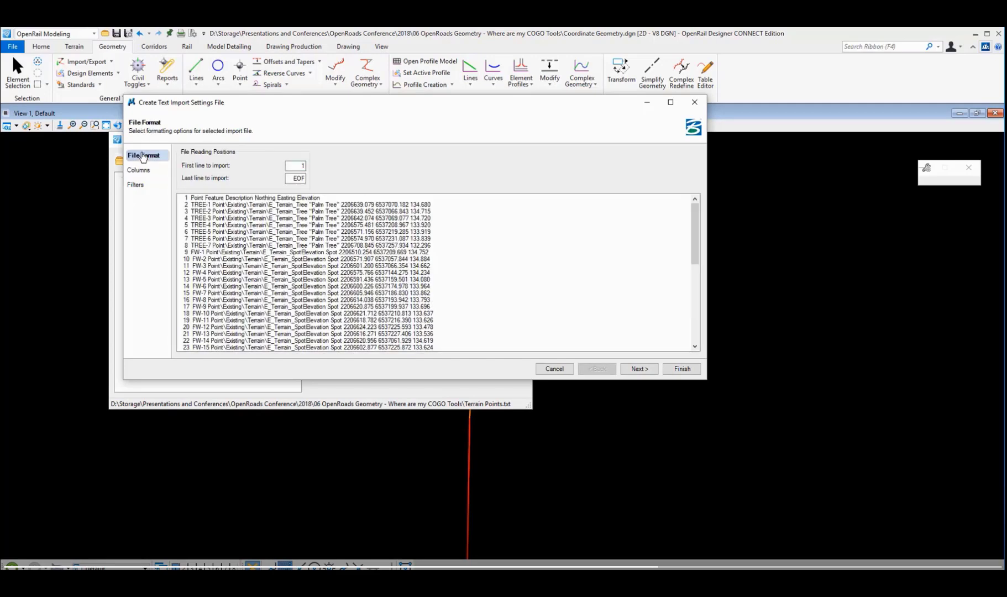
pyautogui.doubleClick(303, 165)
pyautogui.press('Tab')
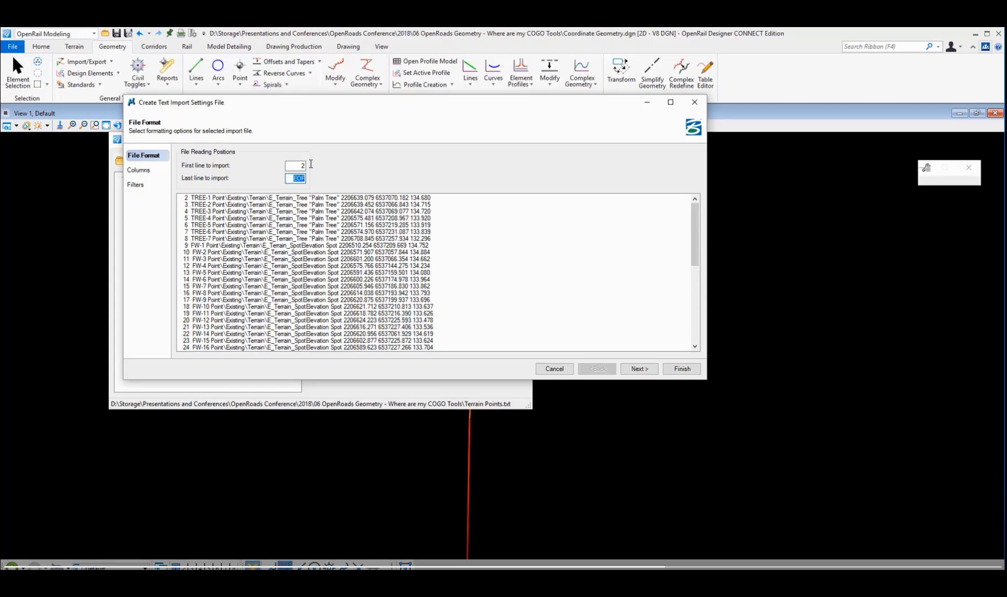
pyautogui.click(145, 172)
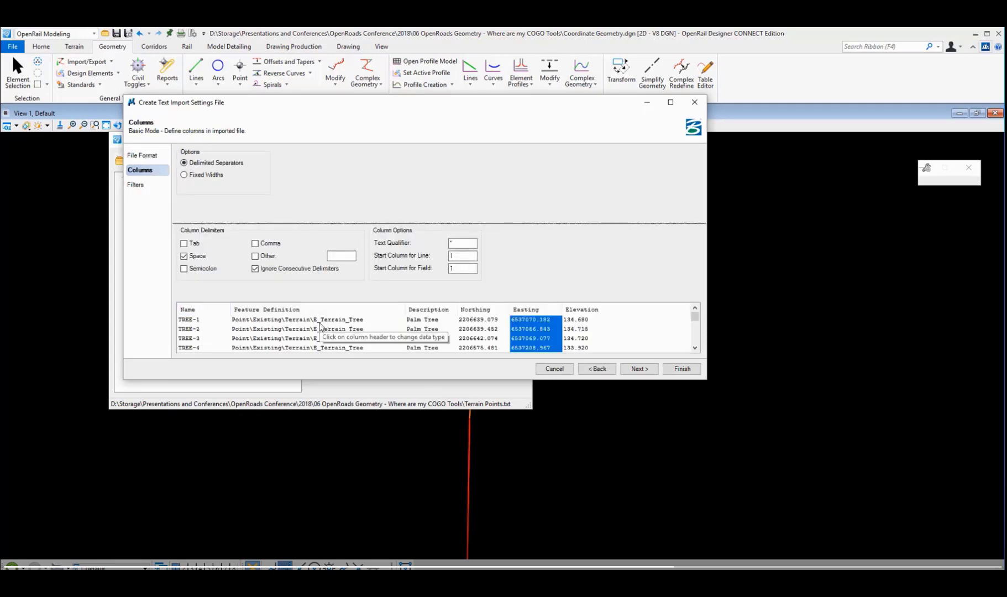
pyautogui.click(639, 369)
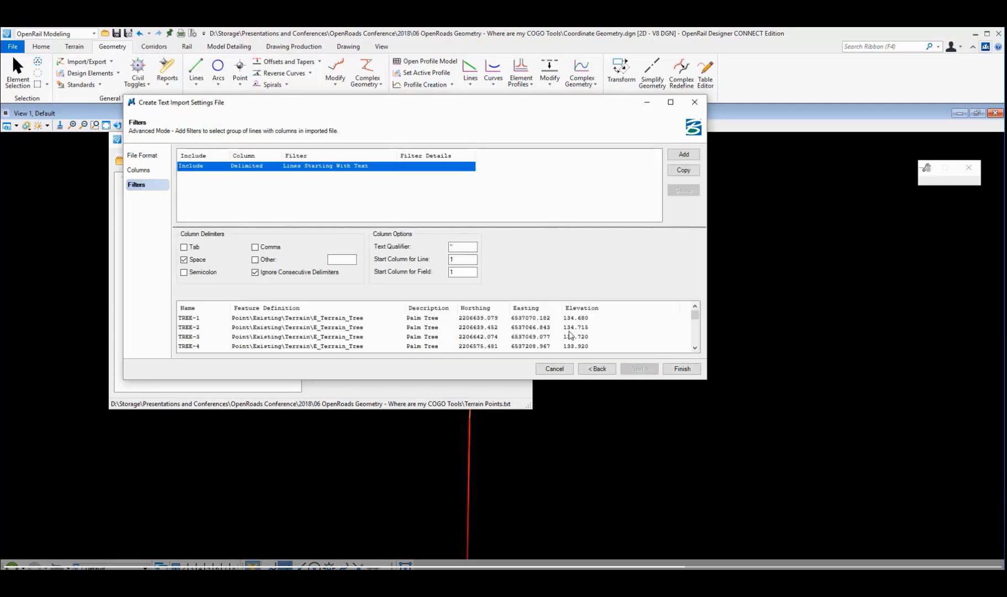
# Save the settings as Terrain Points 2.xml and import the terrain points into the drawing
pyautogui.click(682, 369)
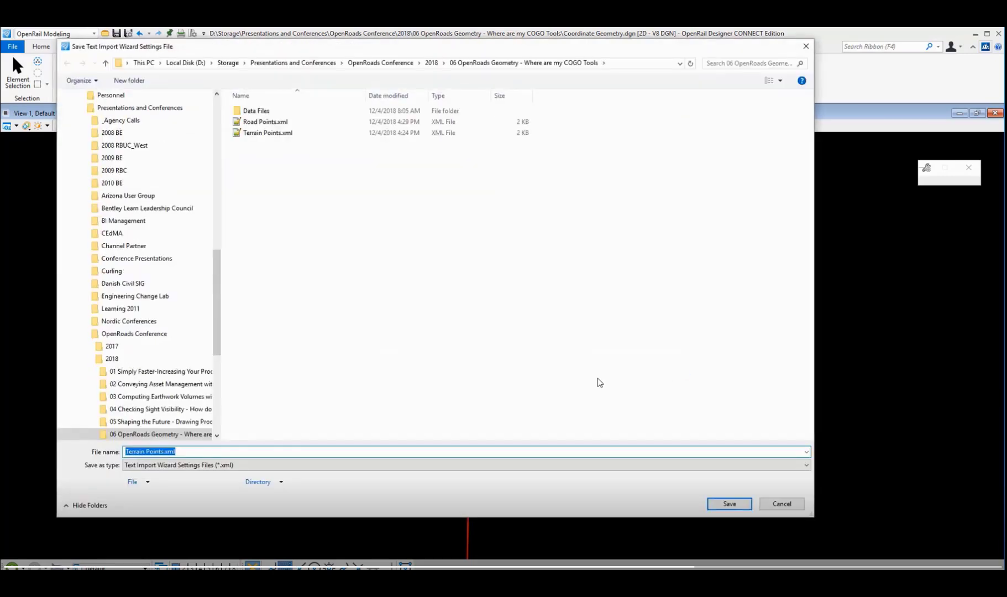
pyautogui.click(162, 451)
pyautogui.press('Return')
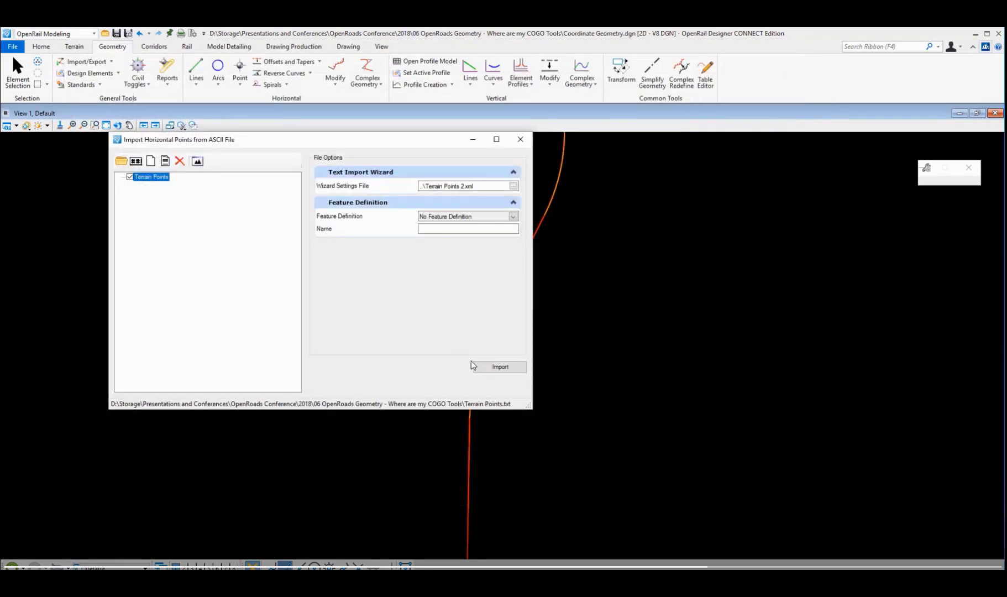
pyautogui.click(496, 368)
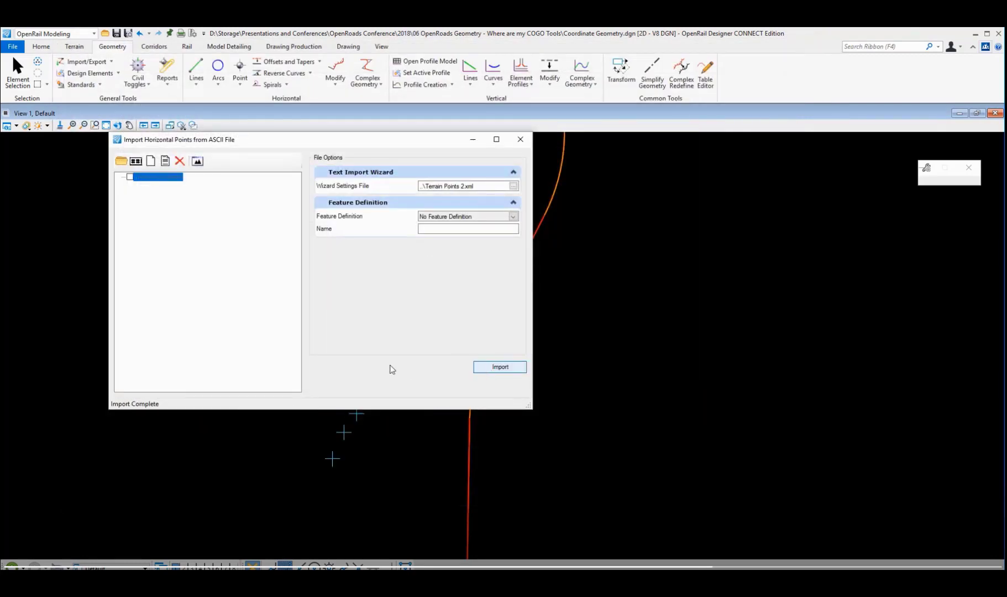
pyautogui.click(519, 140)
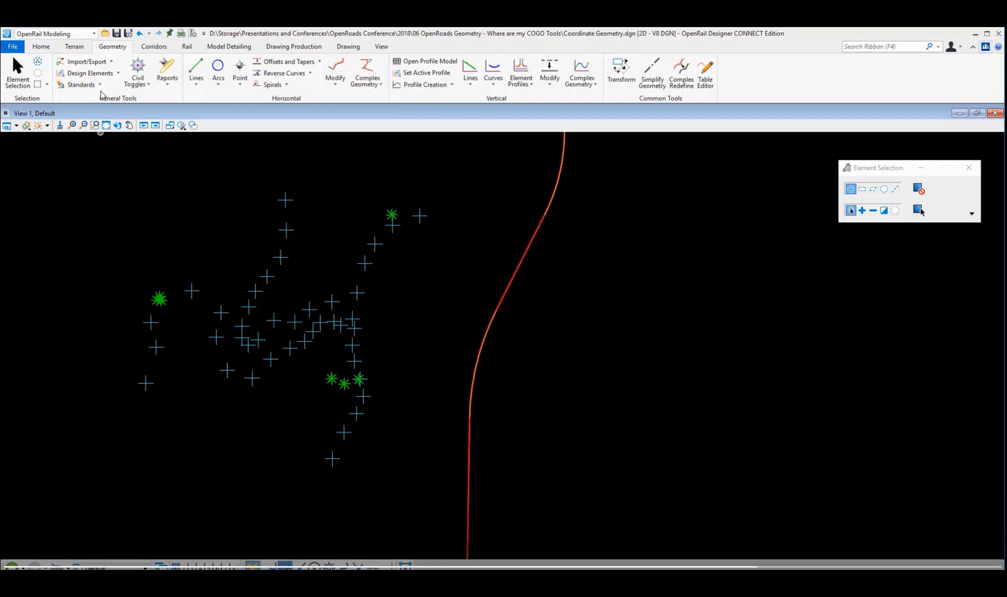
# Start a new horizontal point import of Road Points.txt using road points.xml as wizard settings
pyautogui.click(110, 62)
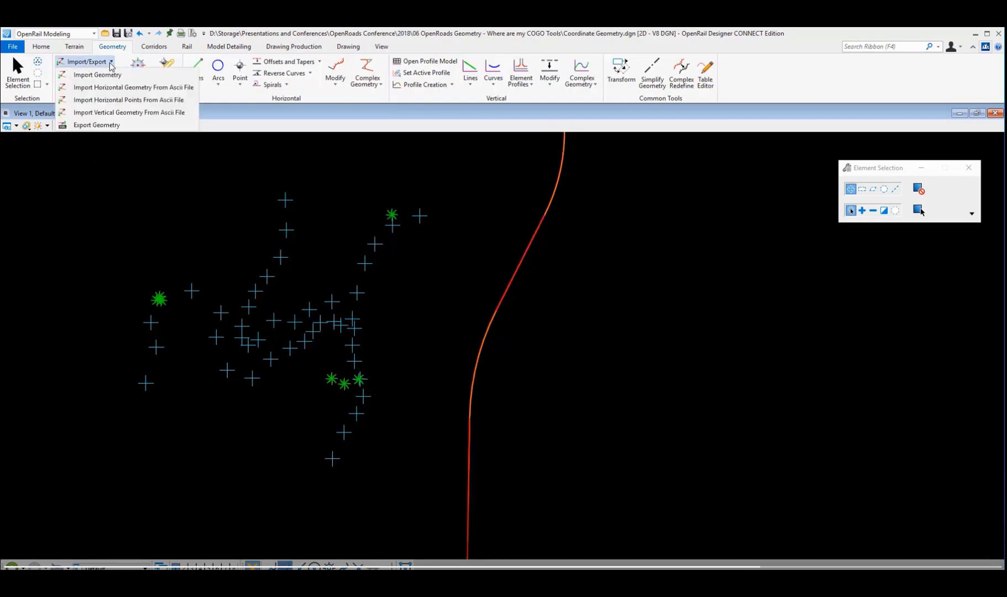
pyautogui.click(124, 100)
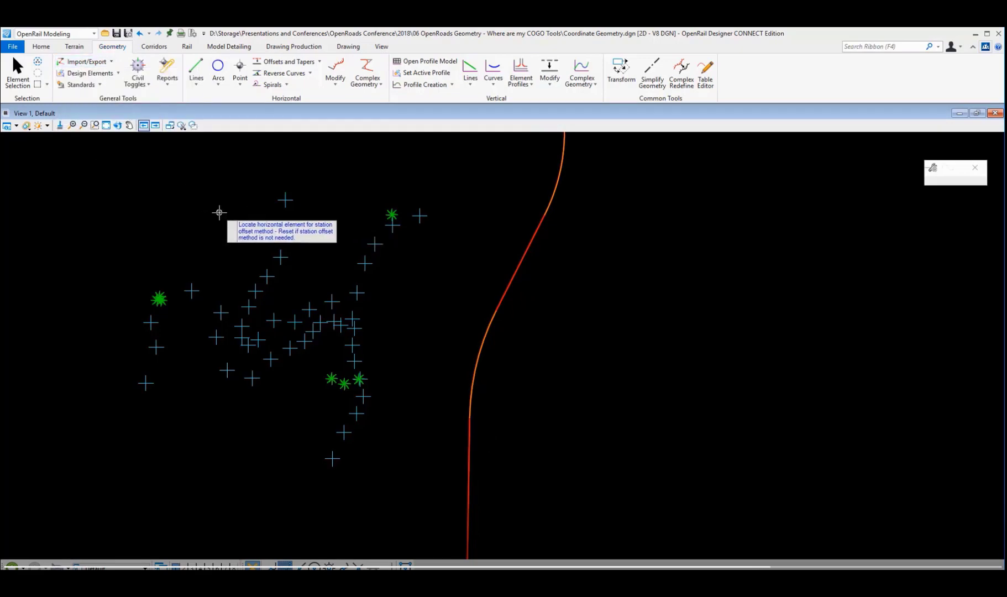
pyautogui.click(511, 279)
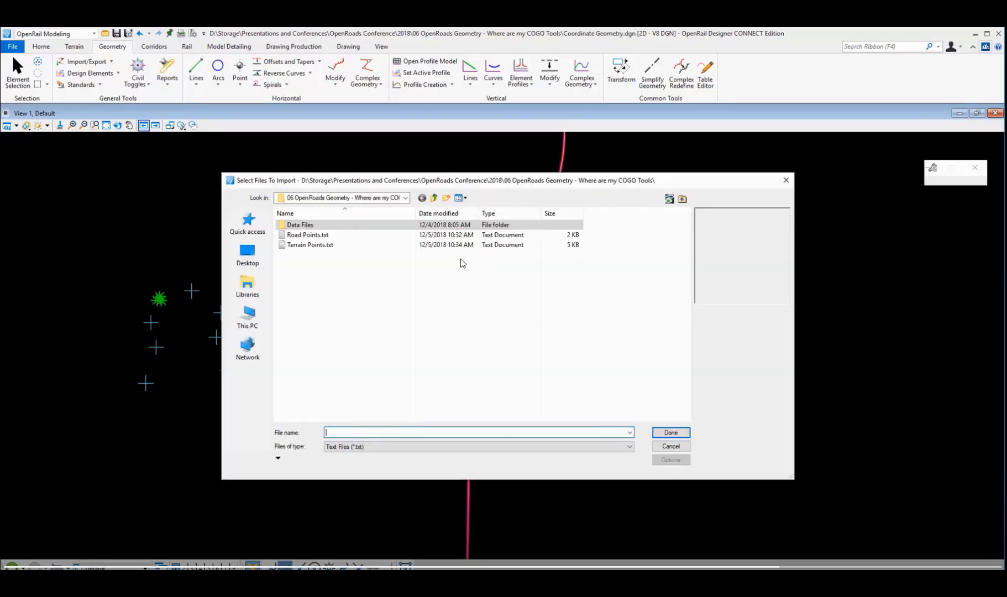
pyautogui.doubleClick(307, 236)
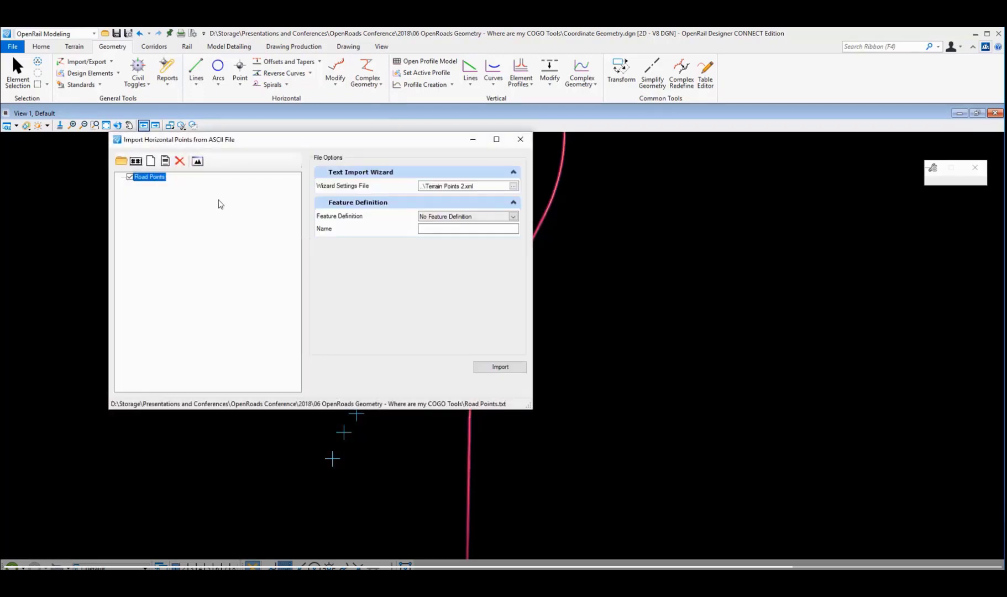
pyautogui.click(513, 186)
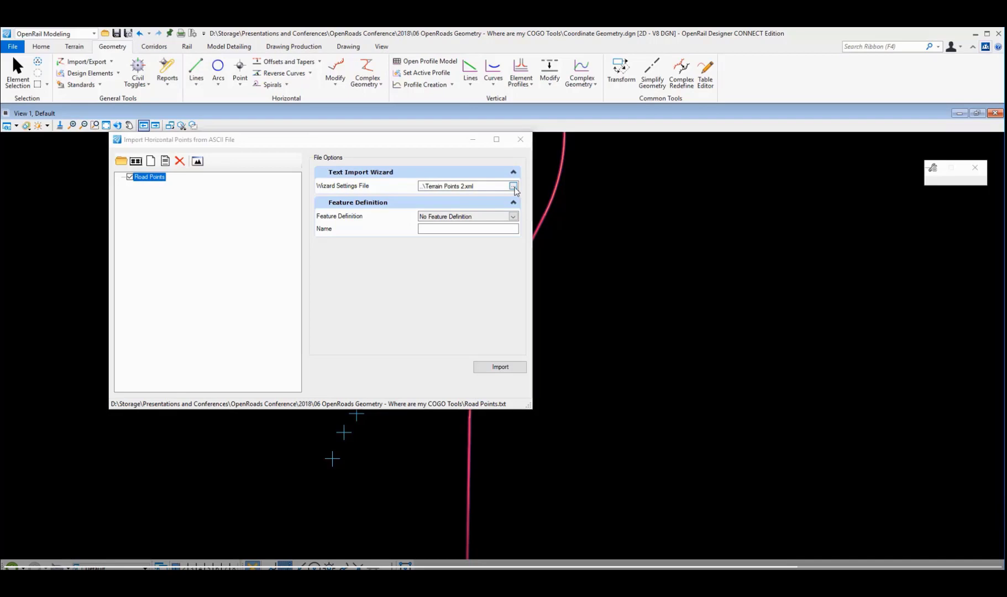
pyautogui.doubleClick(365, 122)
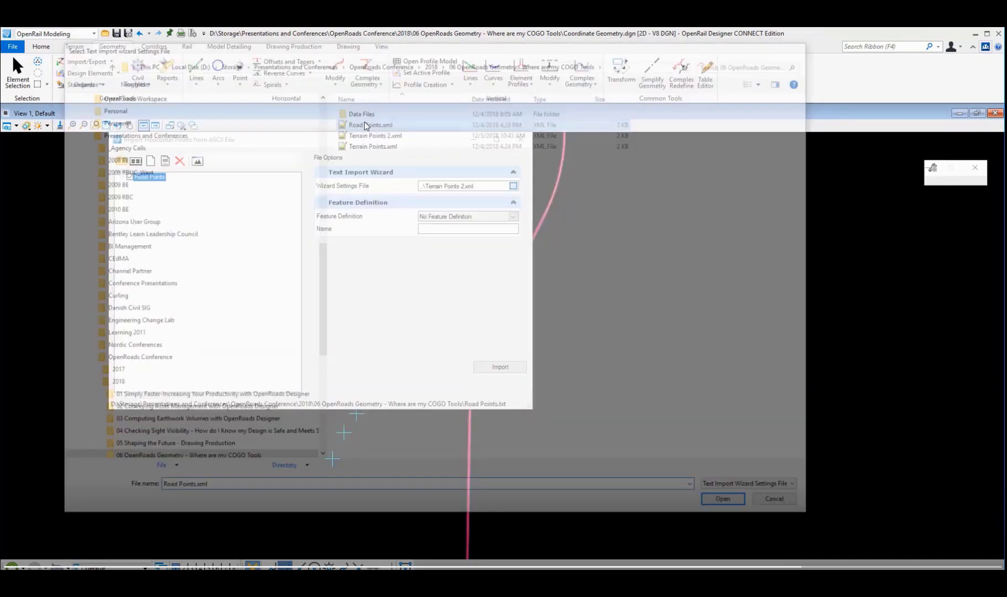
# Import the road points as red crosses along both sides of the alignment and close the dialog
pyautogui.click(500, 367)
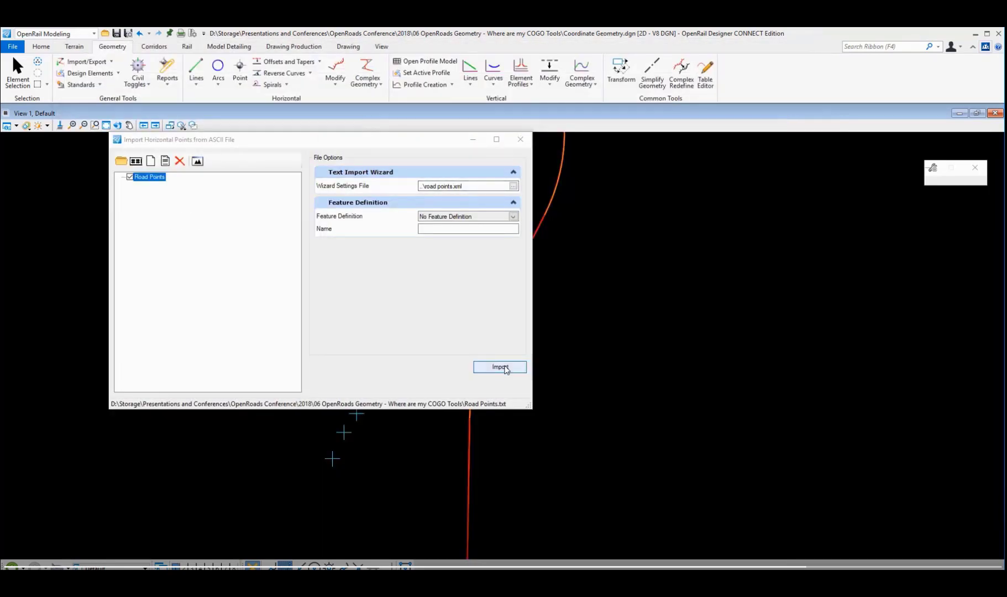
pyautogui.click(522, 141)
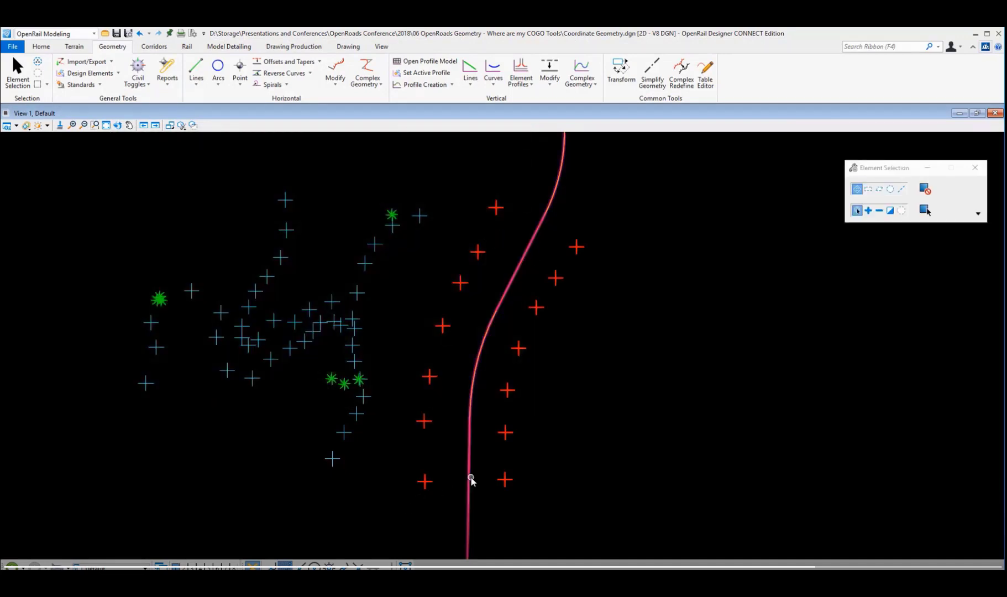
pyautogui.moveTo(541, 226)
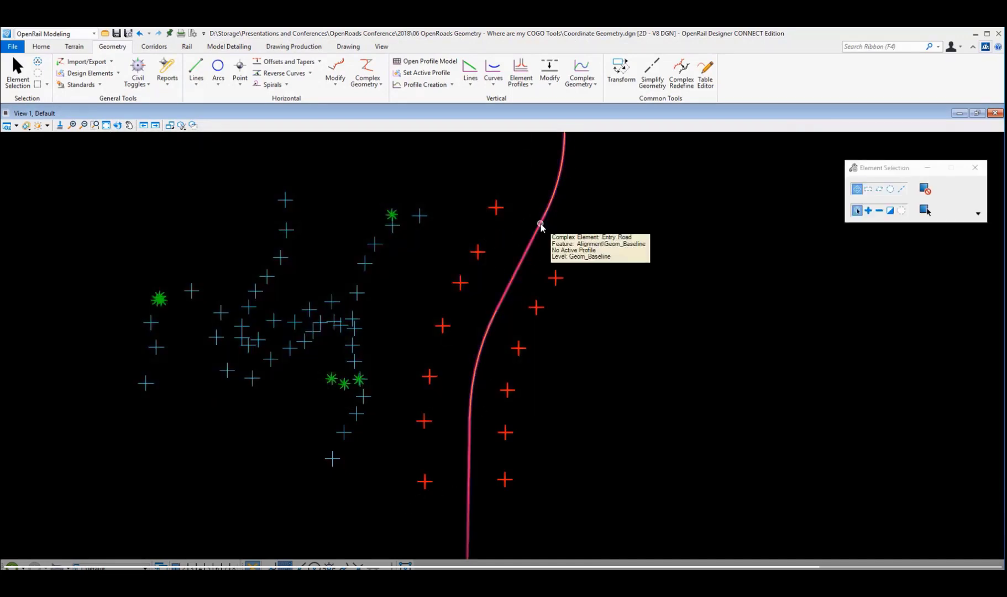